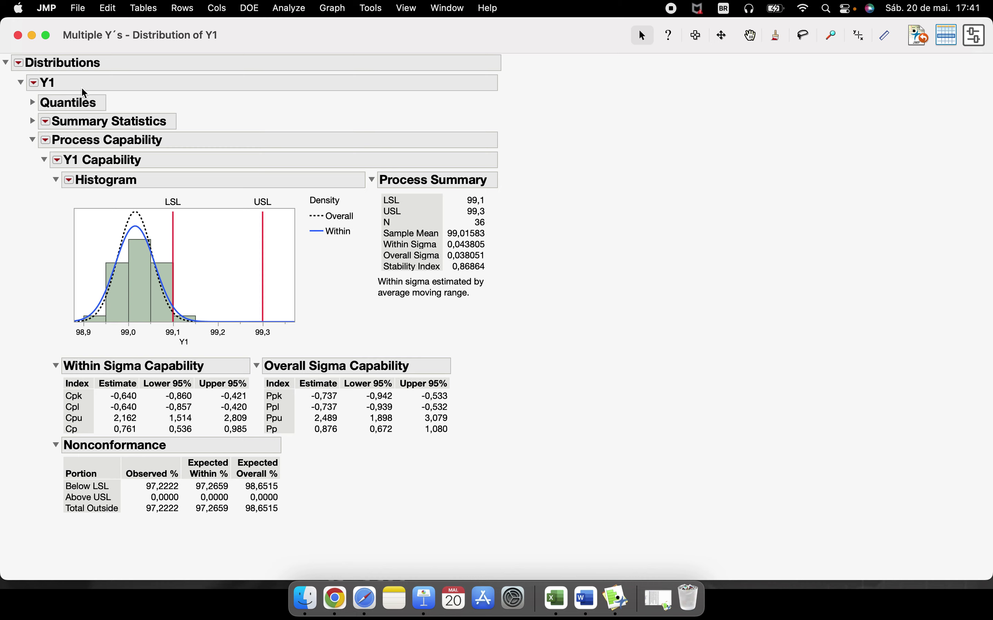
click(32, 35)
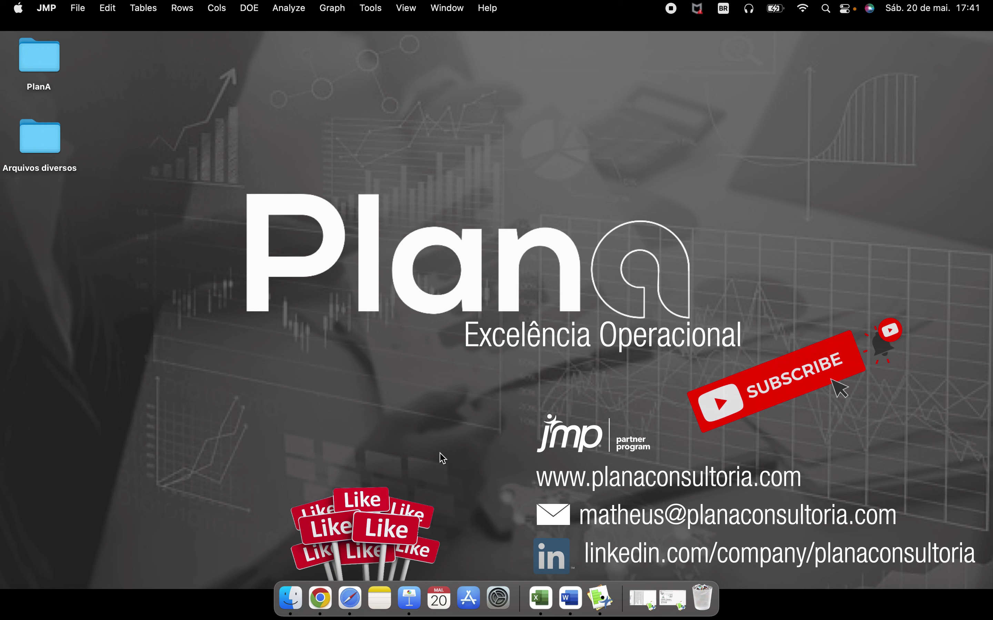
click(671, 603)
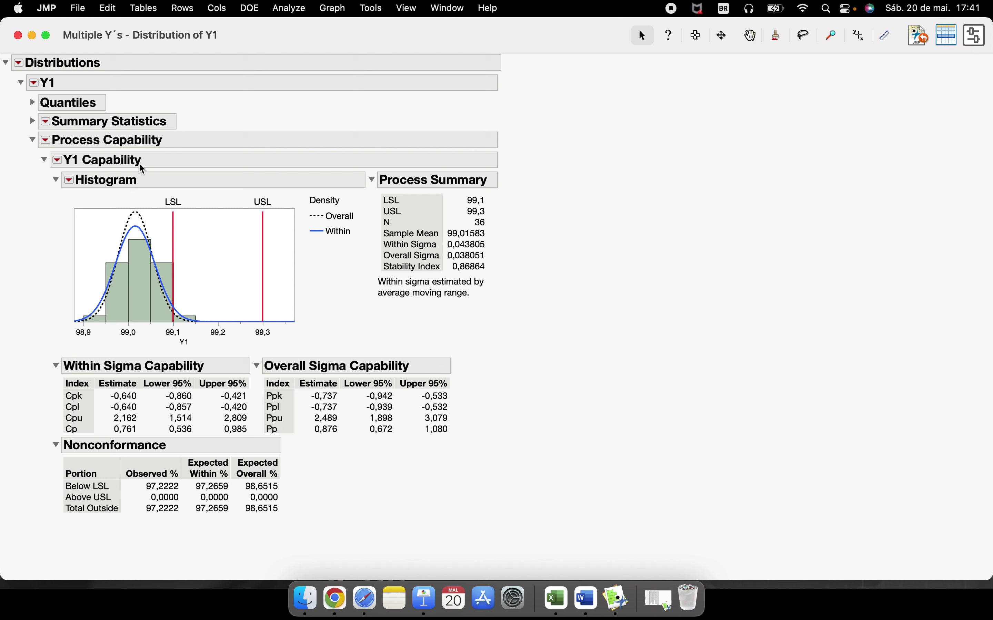
Step: Add the Interactive Capability Plot to the Y1 Capability report and bring it into view
click(58, 160)
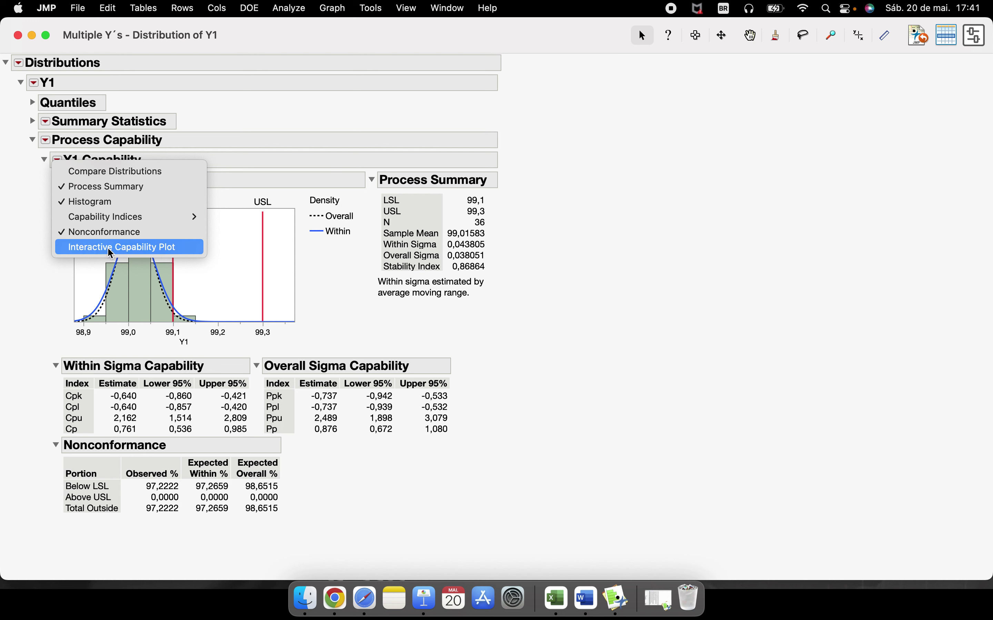
click(187, 248)
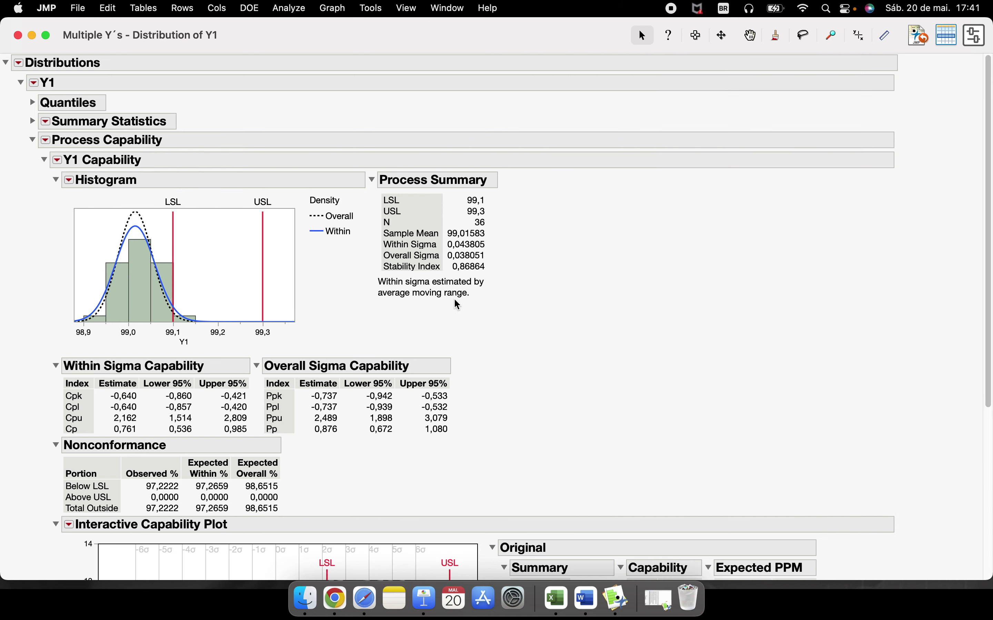
scroll(476, 299, down, 10)
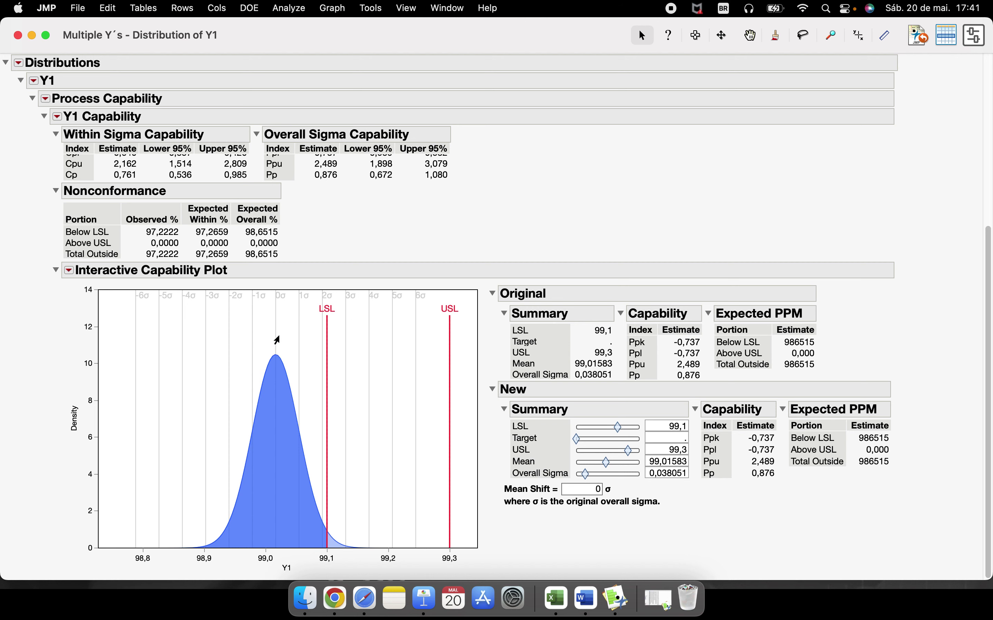
scroll(279, 355, up, 6)
scroll(226, 397, down, 6)
Step: Shift the new mean in the Interactive Capability Plot to about 99,21, and refine it to exactly 99,2
mouse_move(916, 382)
mouse_down()
mouse_move(916, 492)
mouse_move(467, 511)
mouse_move(909, 356)
mouse_move(927, 426)
mouse_up()
drag(606, 466, 627, 476)
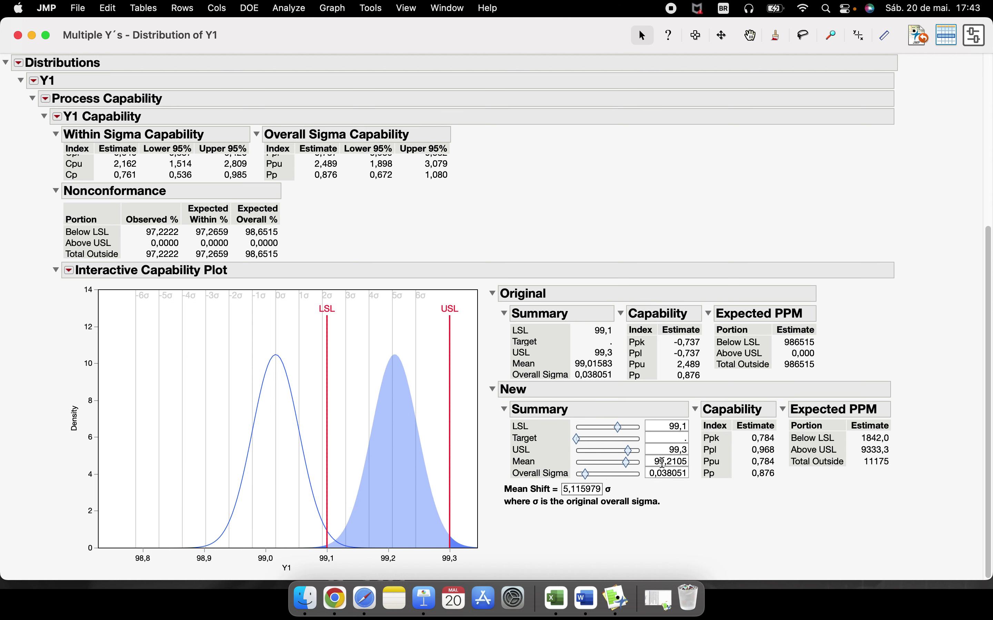
click(670, 425)
drag(670, 425, 673, 449)
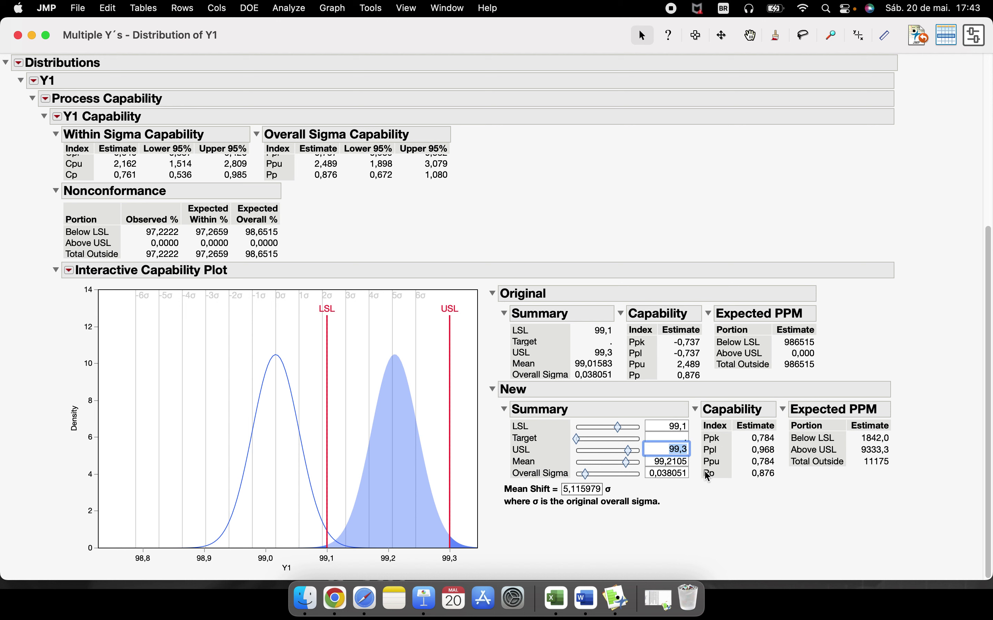
key(Tab)
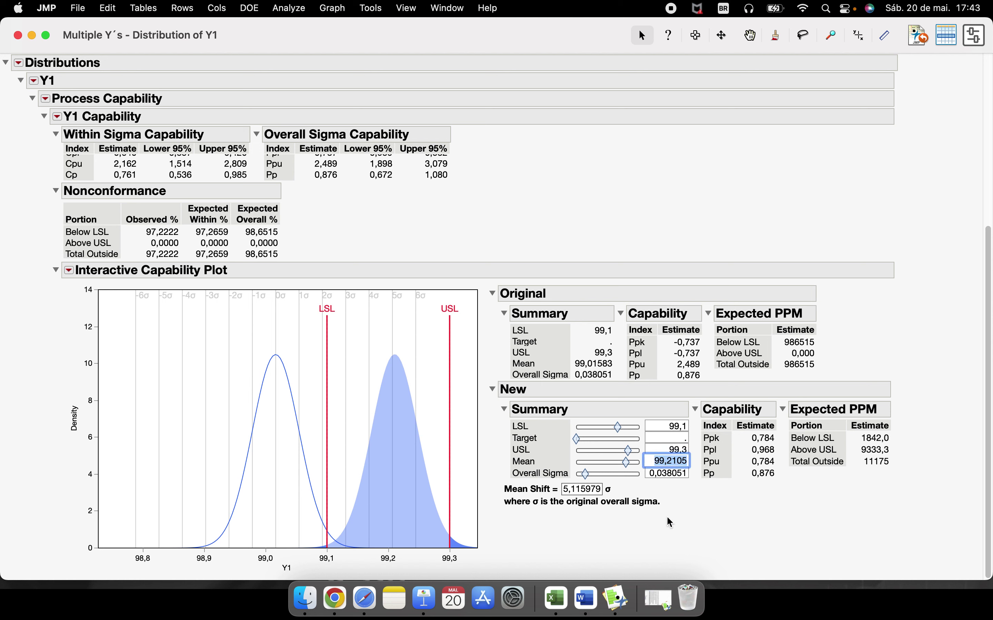
text(99,2)
key(Tab)
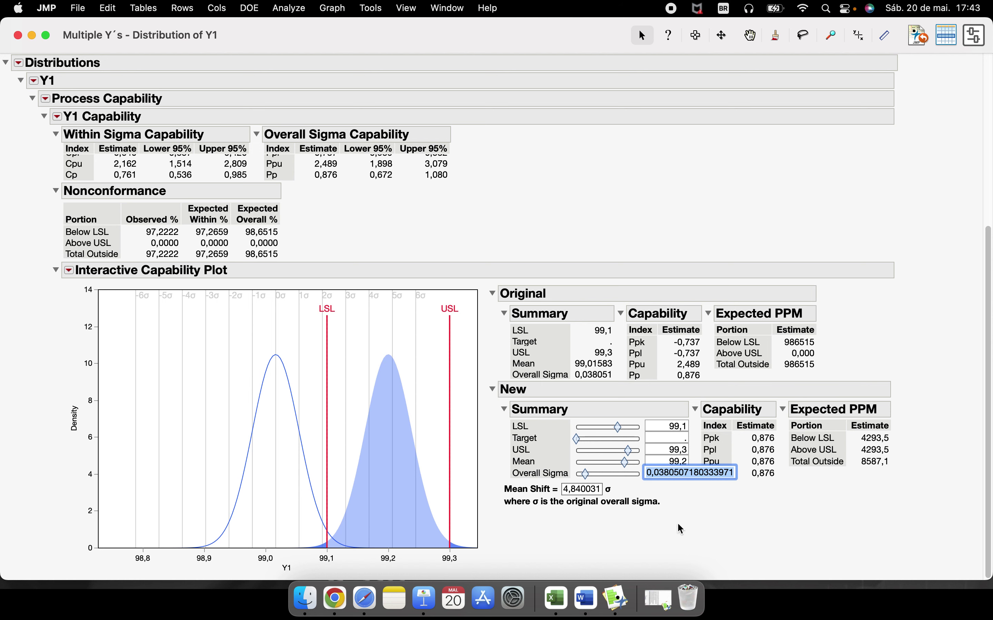
click(789, 516)
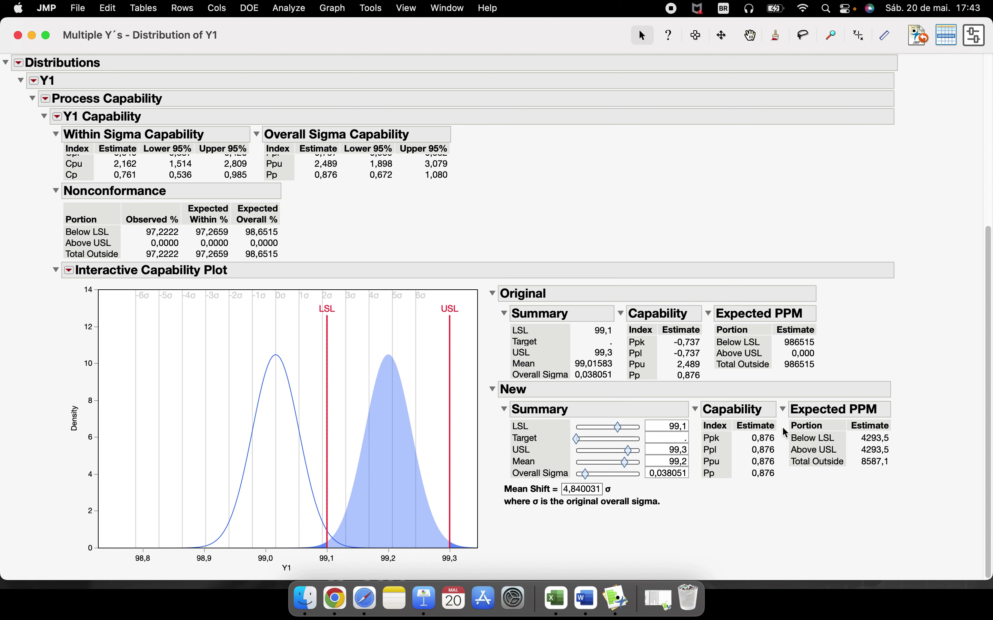
Step: Reduce the new overall sigma in the Interactive Capability Plot to about 0,026, and refine it to exactly 0,02
mouse_move(784, 436)
mouse_down()
mouse_move(790, 500)
mouse_move(664, 469)
mouse_move(778, 400)
mouse_move(781, 429)
mouse_up()
drag(589, 479, 586, 482)
click(788, 493)
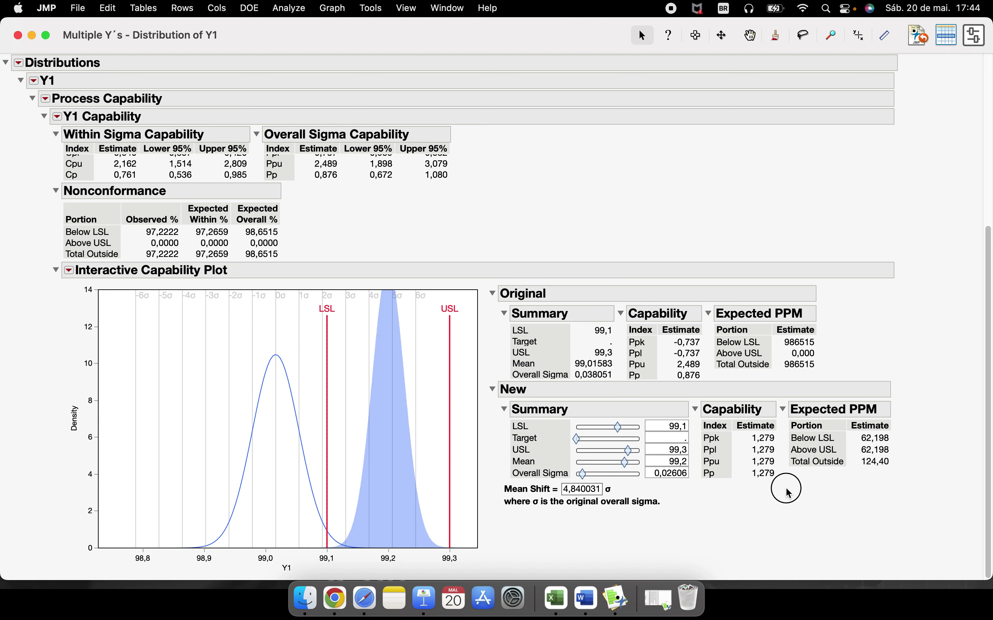
mouse_move(804, 487)
mouse_down()
mouse_move(726, 406)
mouse_move(790, 468)
mouse_move(743, 478)
mouse_move(777, 433)
mouse_move(764, 490)
mouse_up()
click(666, 476)
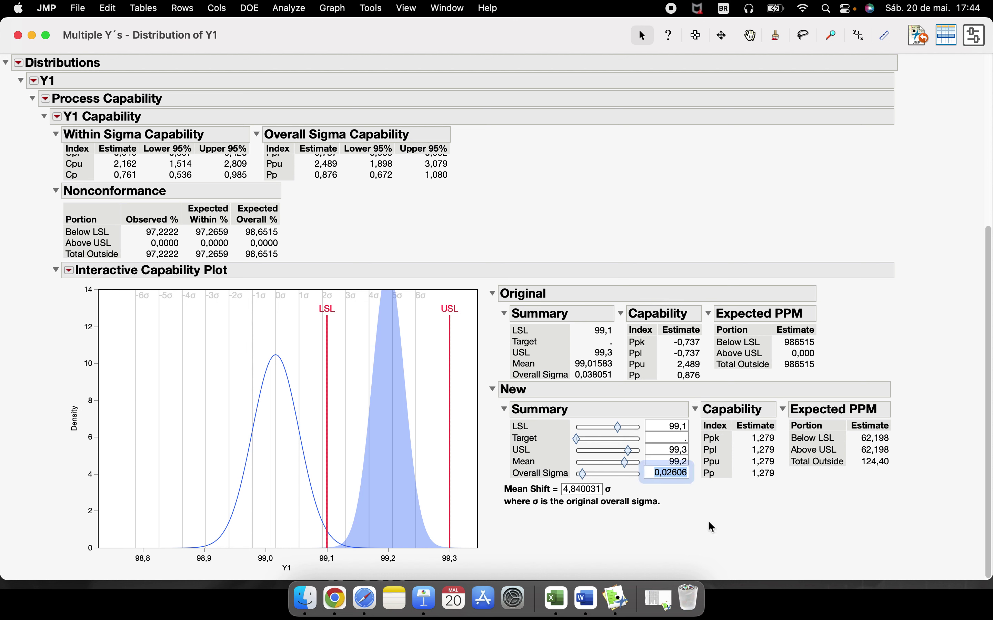
text(0,)
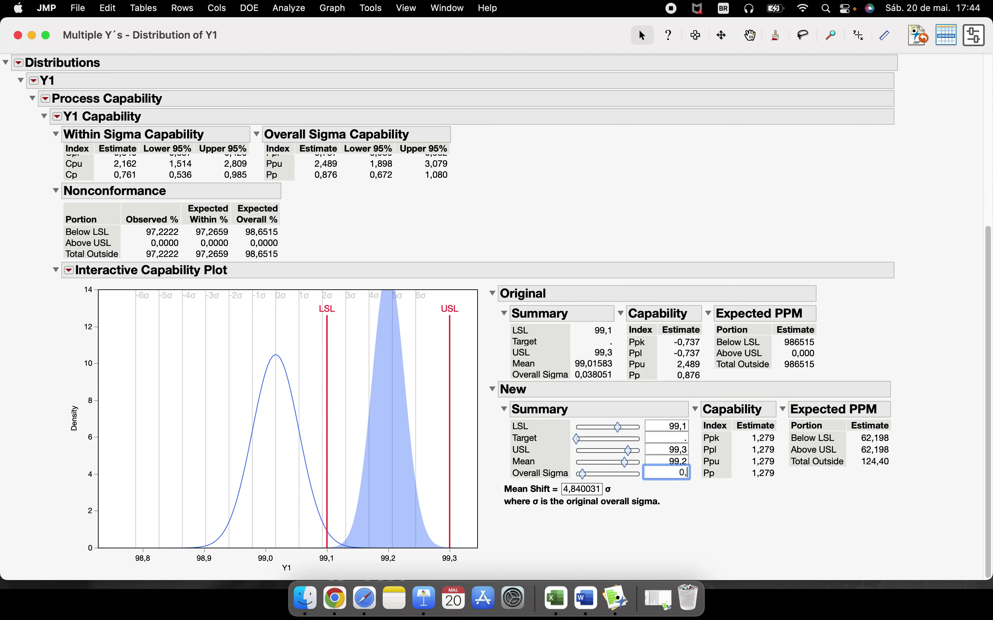
text(02)
key(Return)
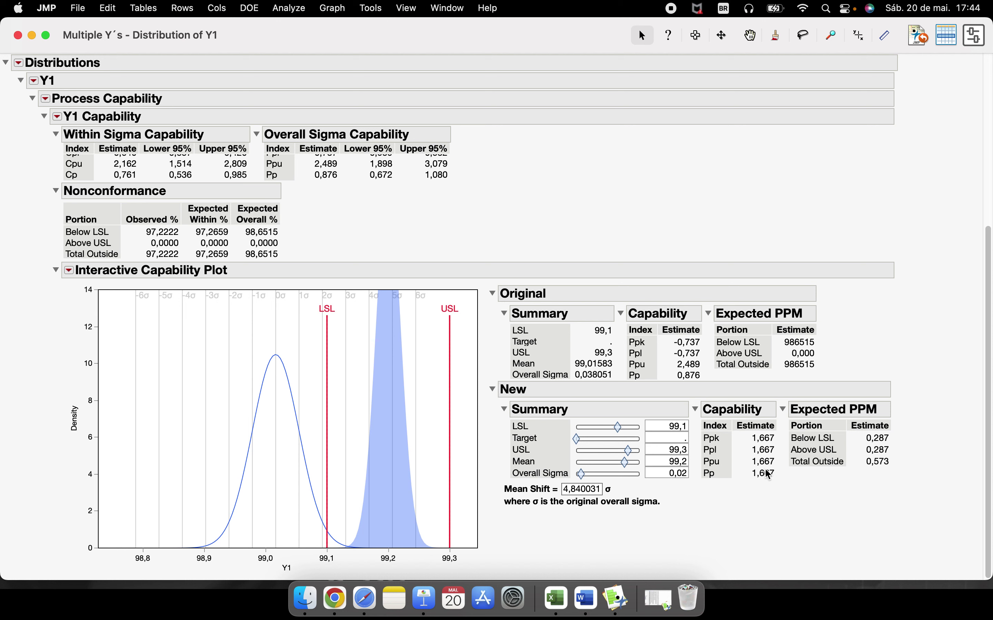
Step: Extend the Density axis of the Interactive Capability Plot to just above 20 so the new curve's whole peak fits
click(89, 315)
drag(89, 315, 79, 427)
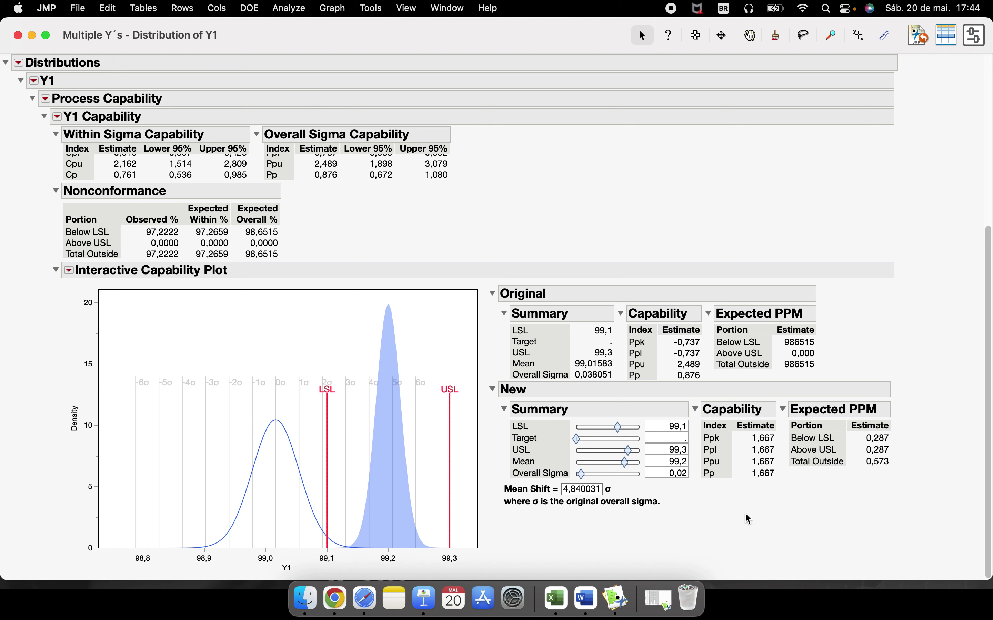
Step: Revert the Interactive Capability Plot to its original values
click(673, 461)
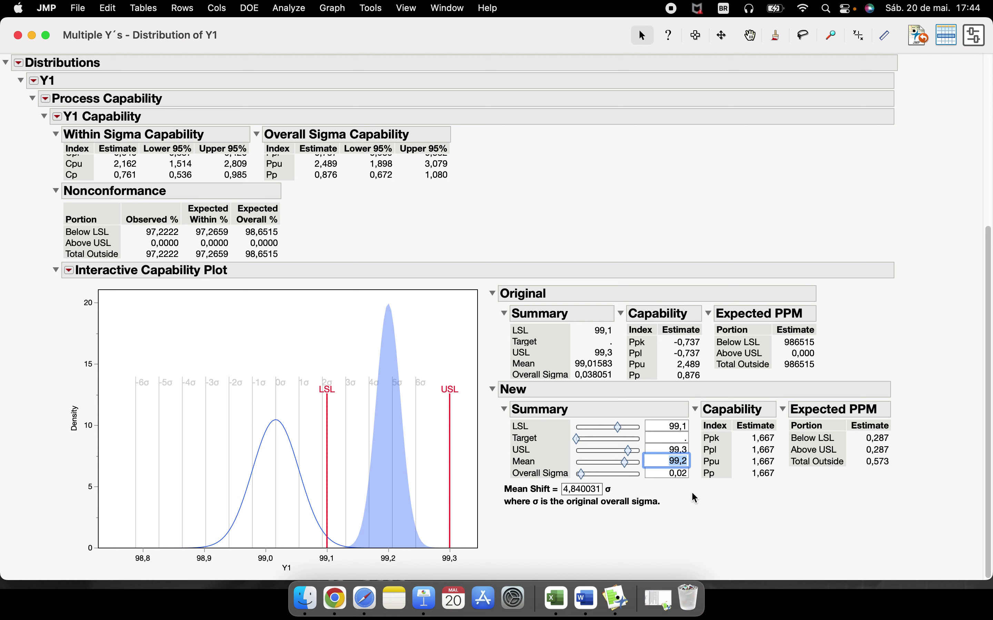
click(677, 474)
click(716, 530)
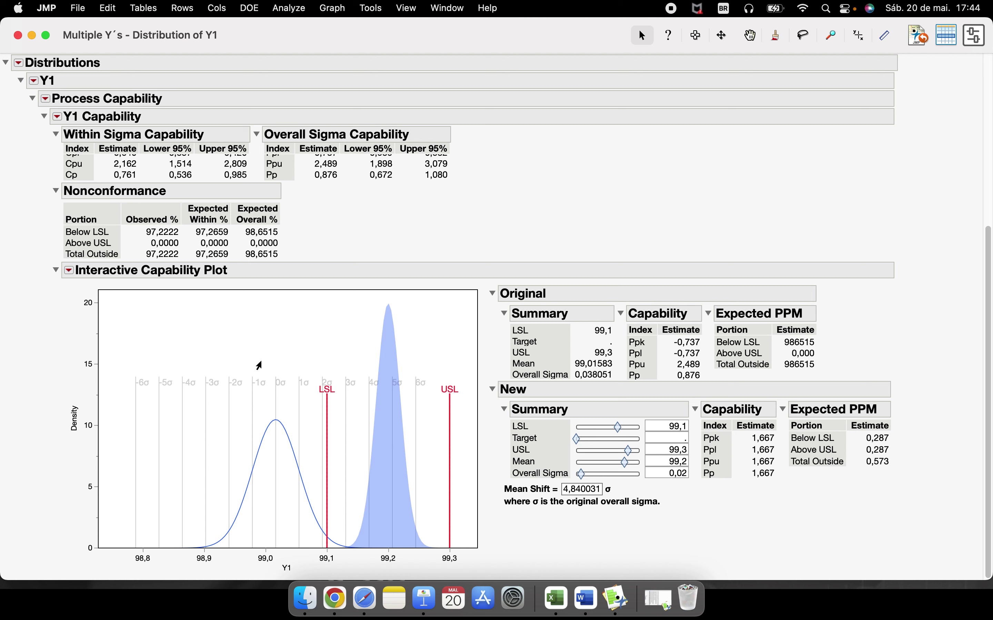
click(69, 271)
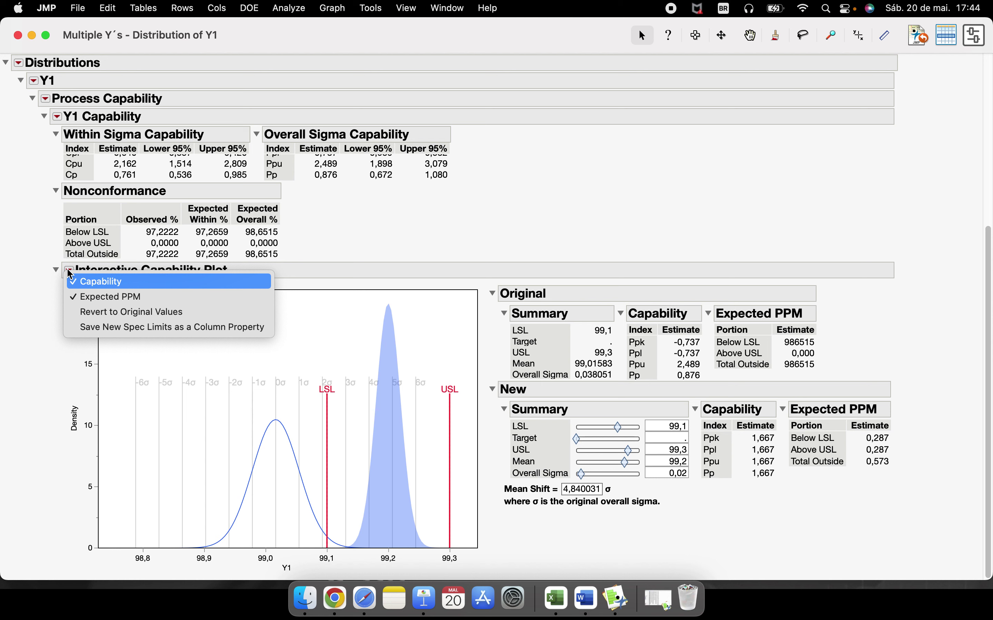
click(97, 313)
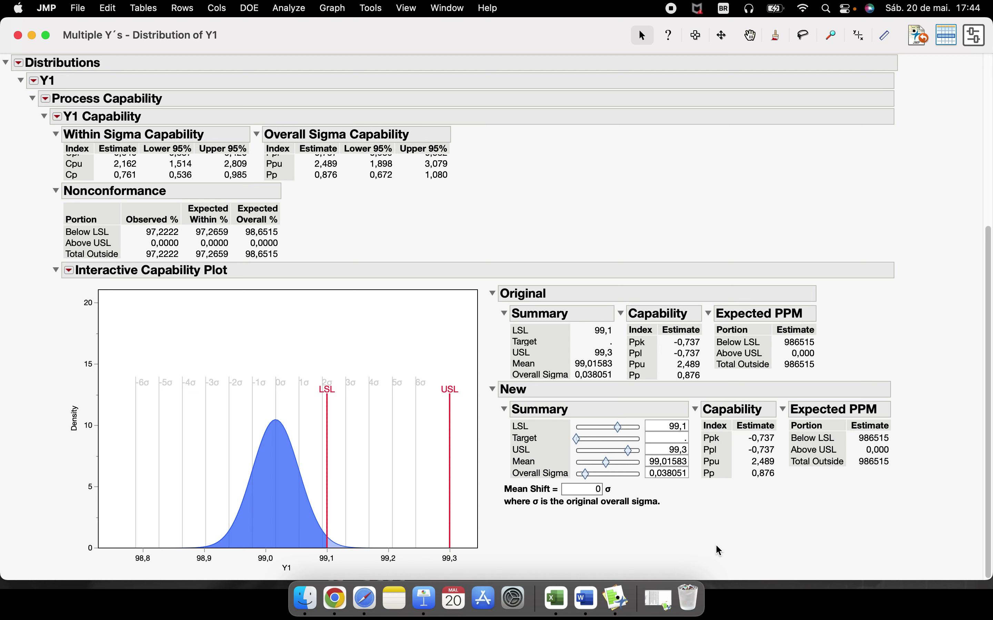
Step: Move the new LSL to about 98,776 and the new USL to about 99,246, and save these spec limits as a column property
drag(617, 427, 614, 453)
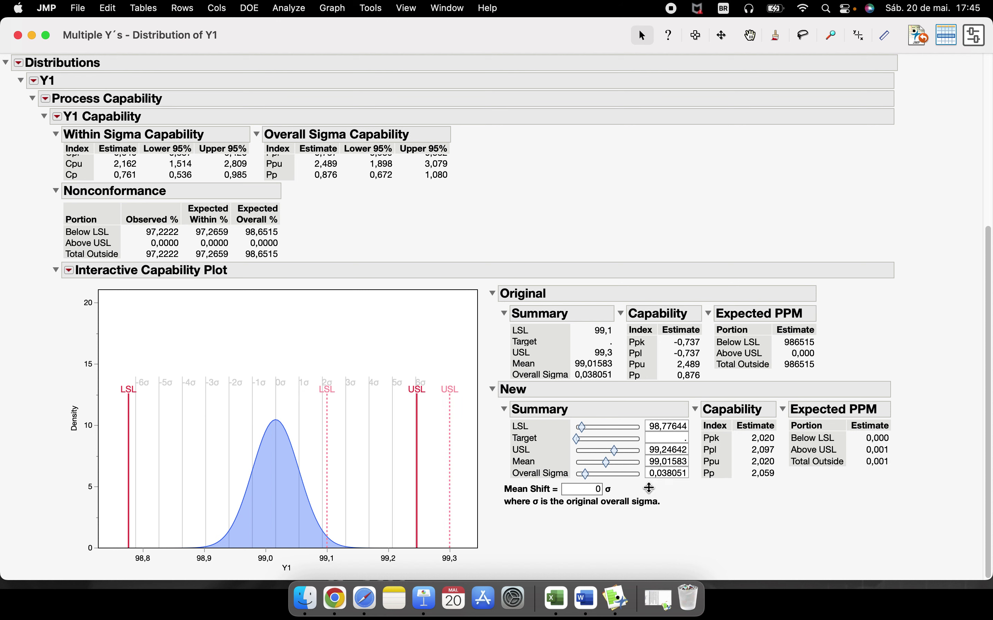
mouse_move(798, 512)
mouse_down()
mouse_move(699, 485)
mouse_move(820, 483)
mouse_up()
click(69, 271)
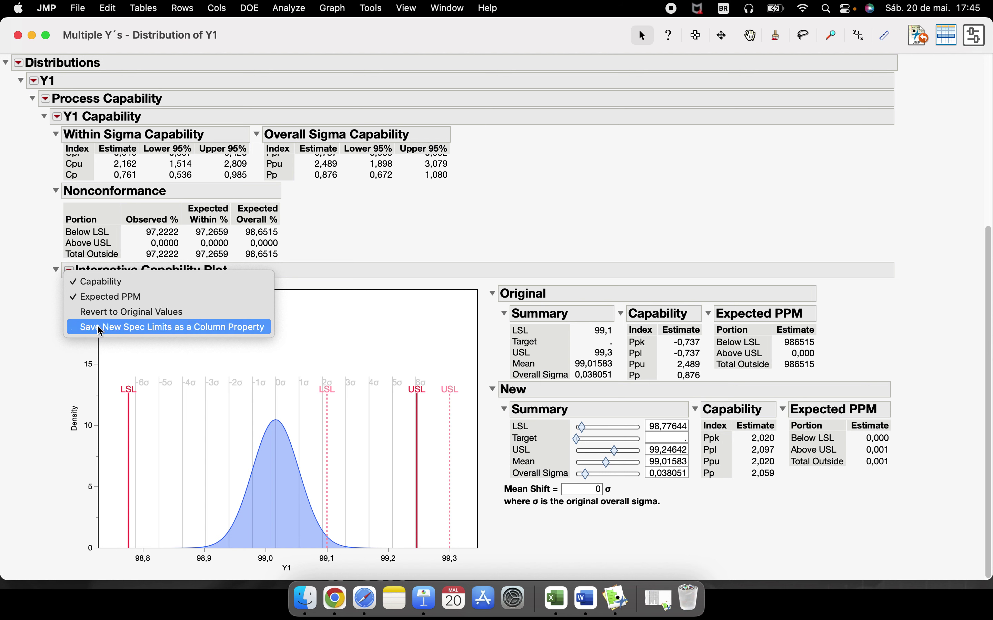
click(244, 331)
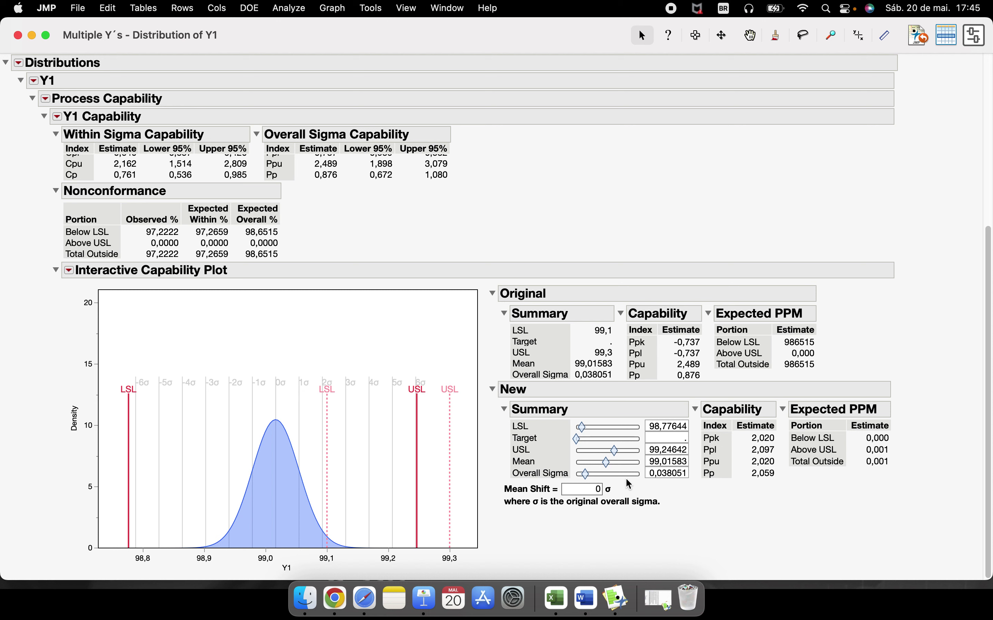
Step: Minimize the Distribution of Y1 report window
mouse_move(628, 476)
drag(848, 279, 529, 389)
mouse_move(907, 371)
mouse_down()
mouse_move(711, 364)
mouse_move(812, 545)
mouse_move(509, 365)
mouse_up()
click(32, 35)
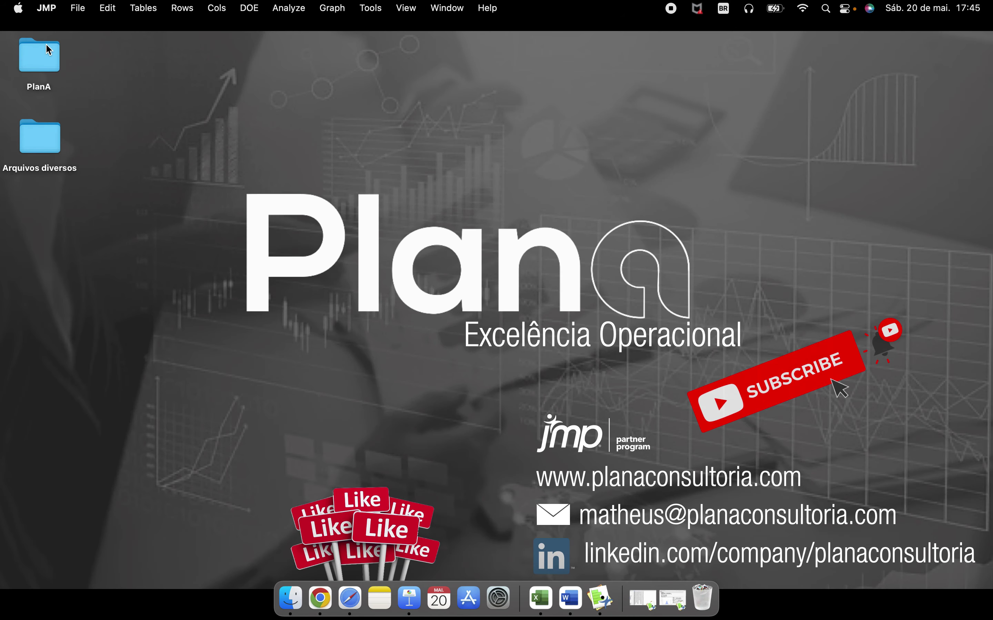